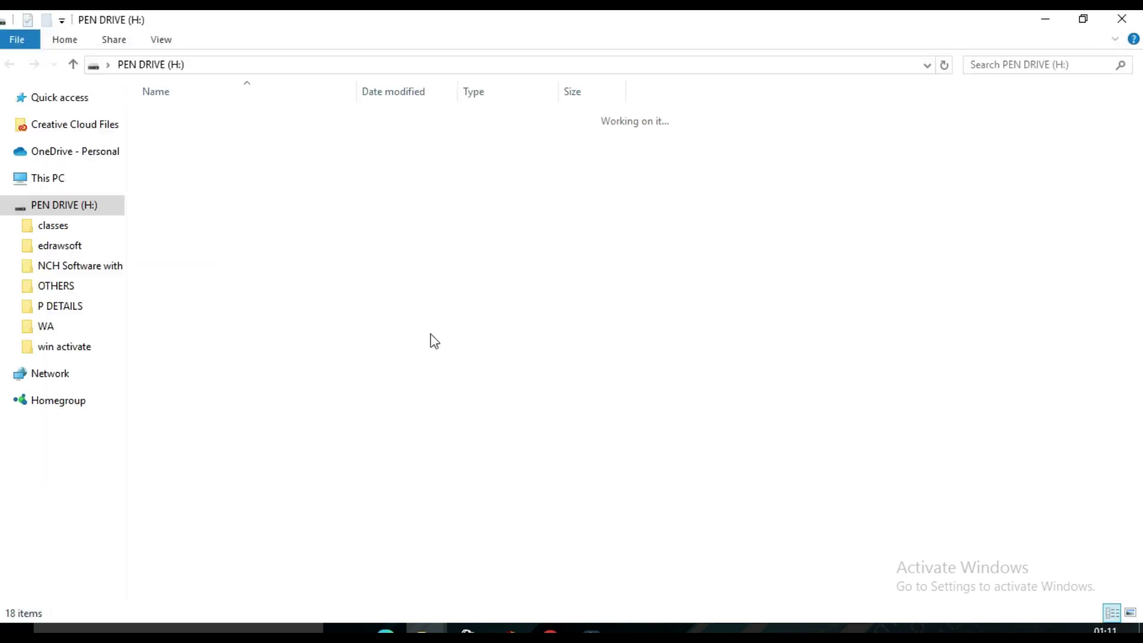
Go back to This PC and open the context menu of PEN DRIVE (H:)
click(1118, 24)
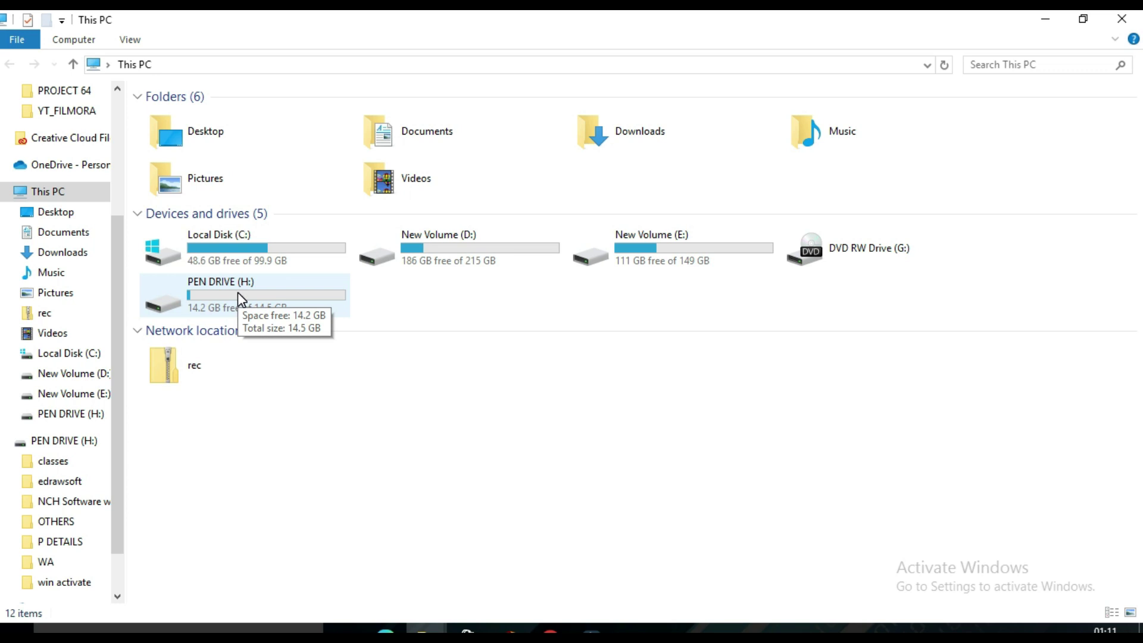
right_click(292, 292)
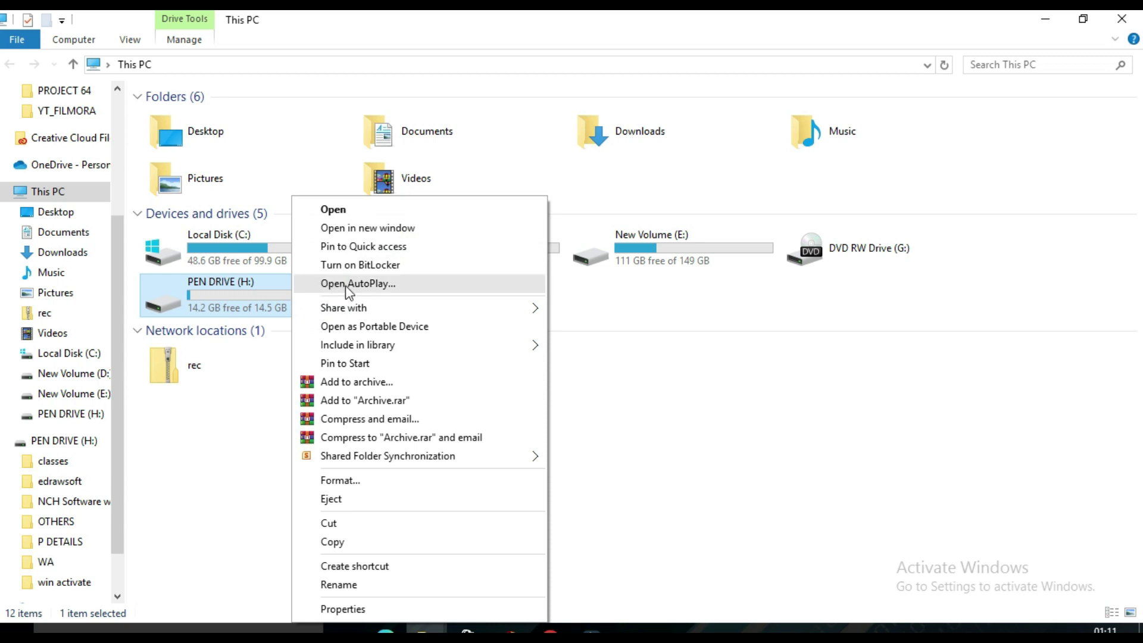
mouse_move(381, 306)
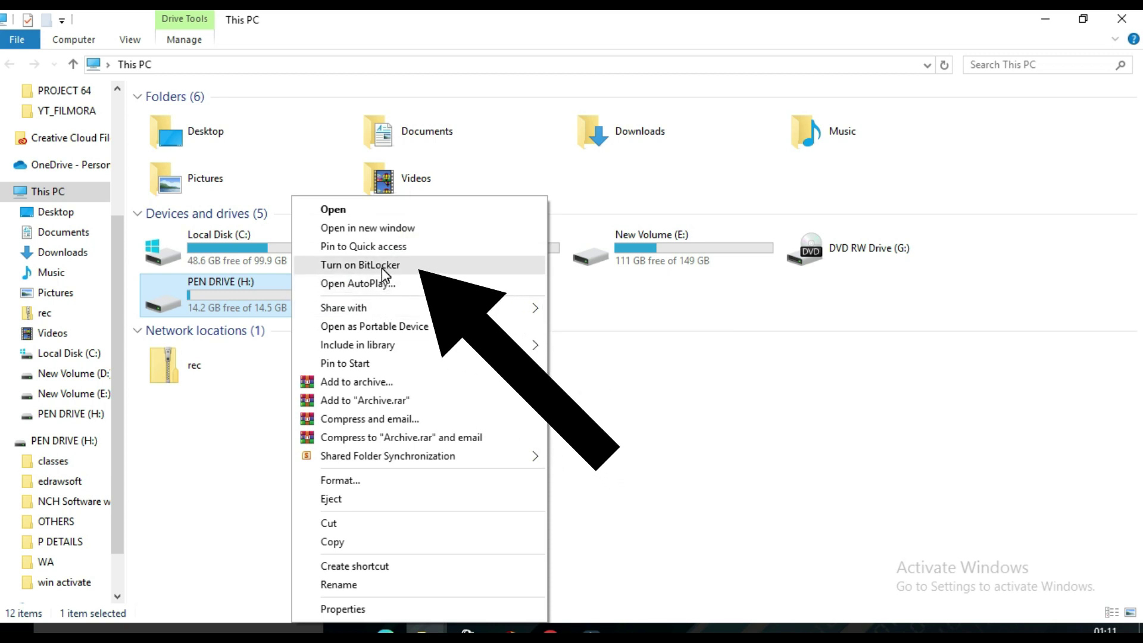
Turn on BitLocker for H: with password unlocking, entering and confirming the drive password
click(384, 268)
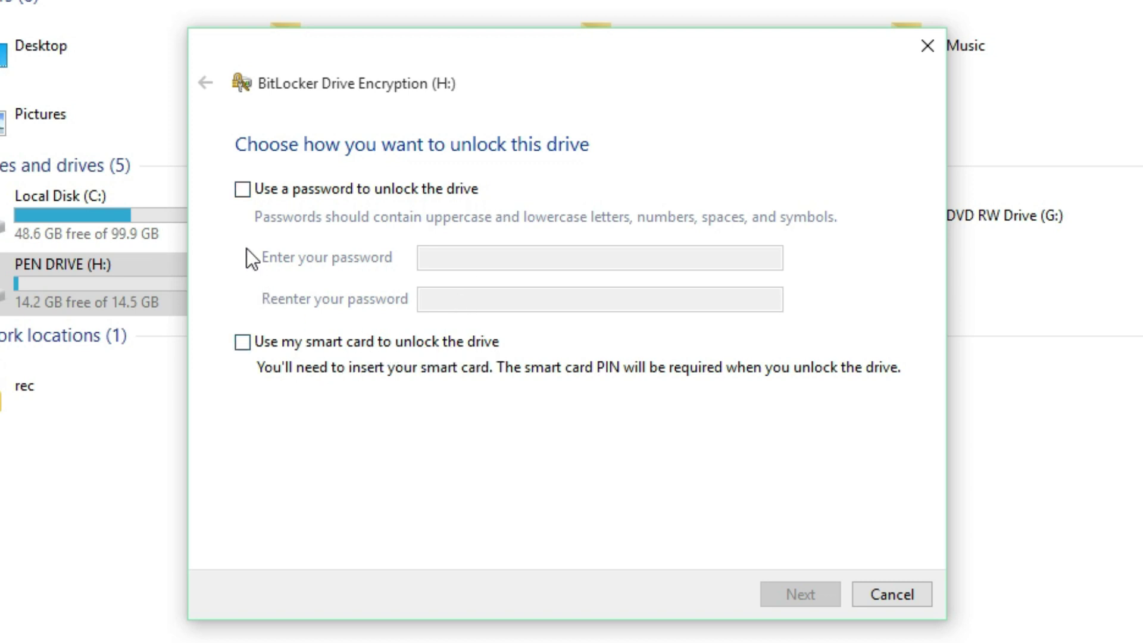
click(243, 190)
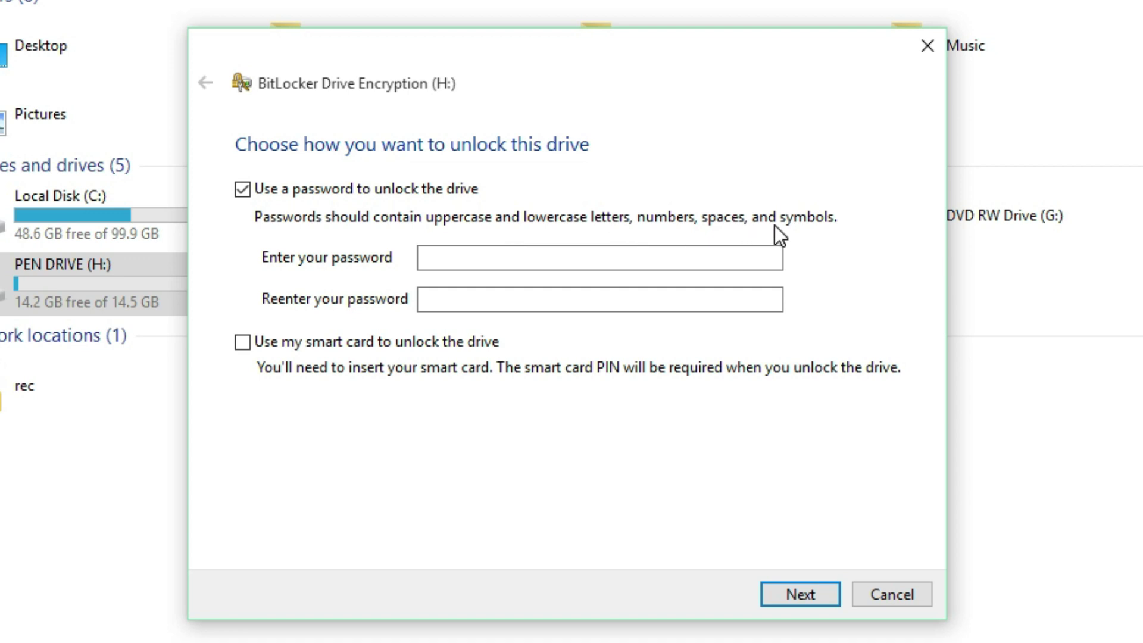
click(462, 259)
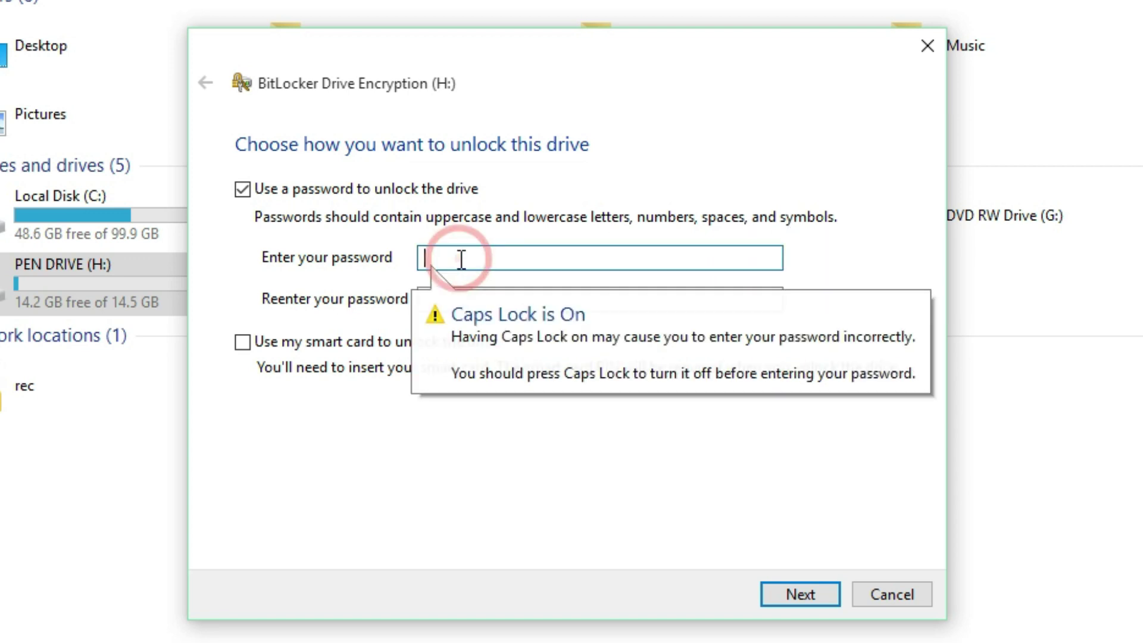
text(••••••)
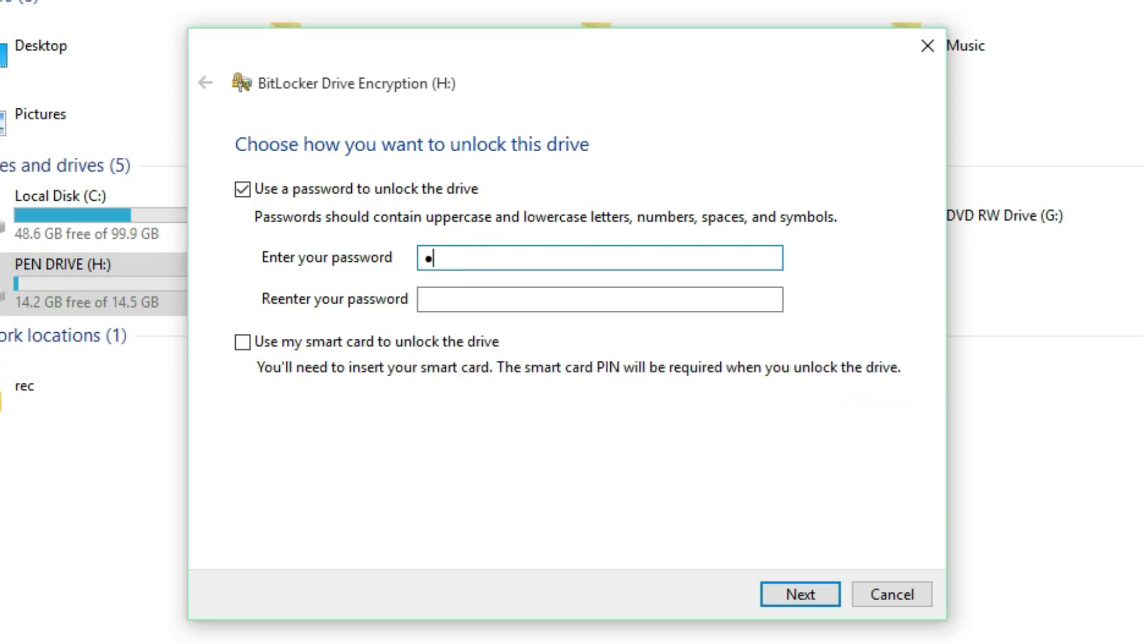
text(••••)
click(459, 297)
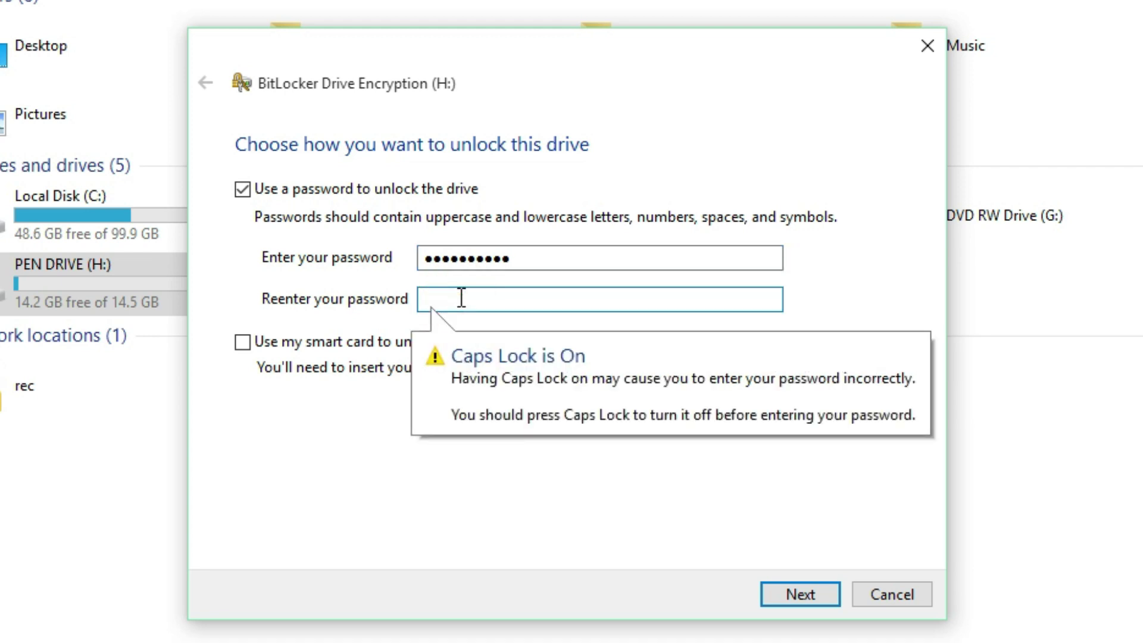
text(•••••••••)
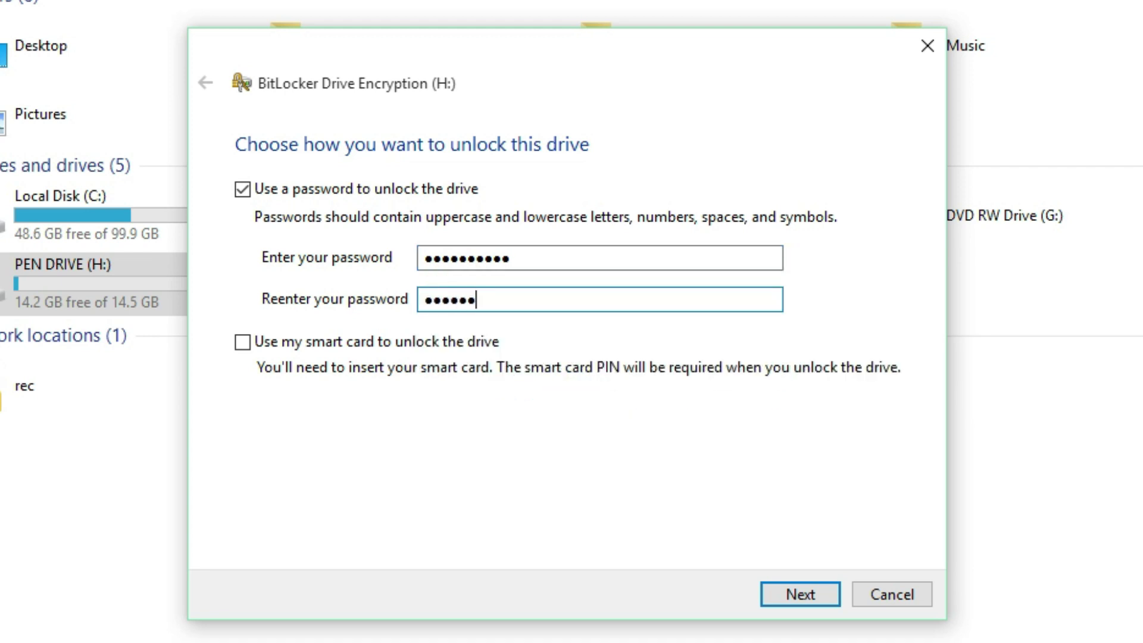
text(•)
Save the H: recovery key as a text file on the Desktop
click(795, 594)
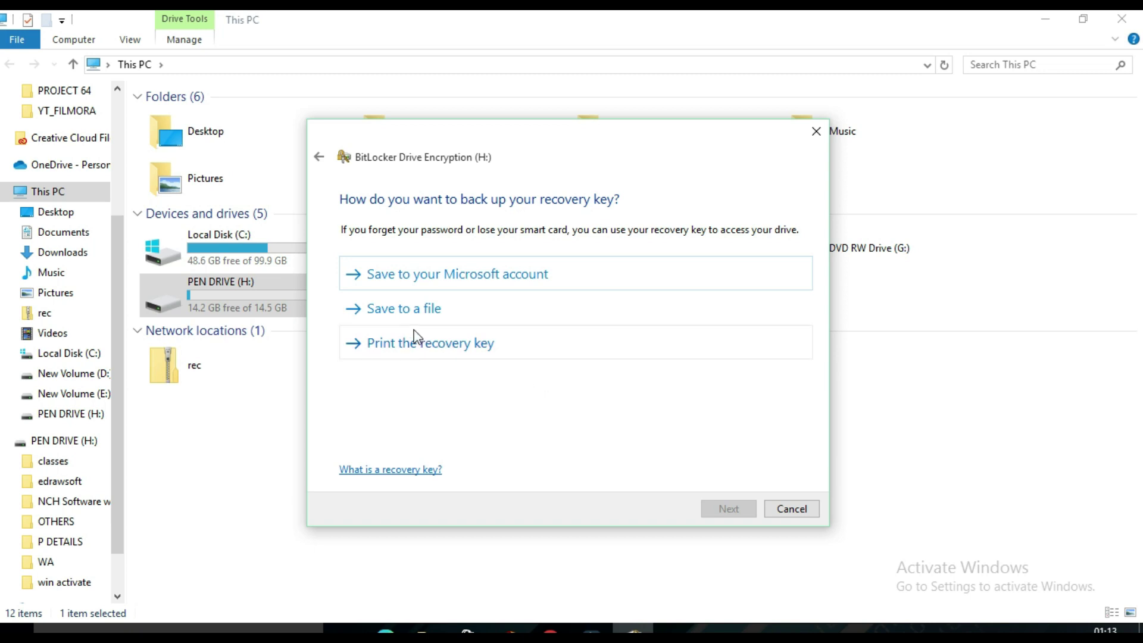
click(420, 312)
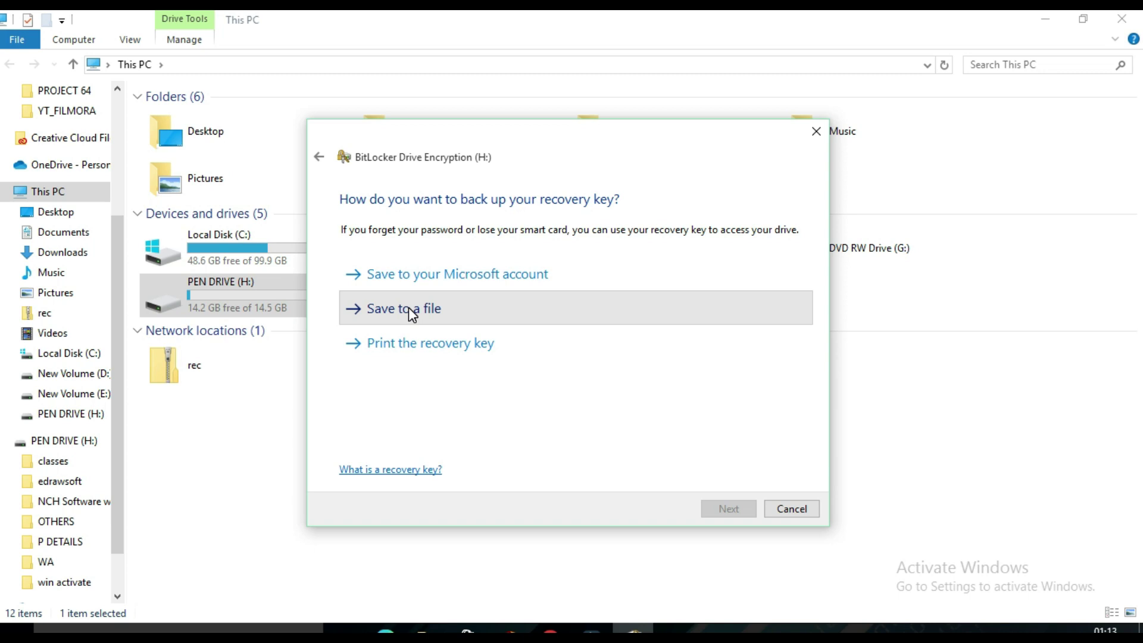
click(411, 312)
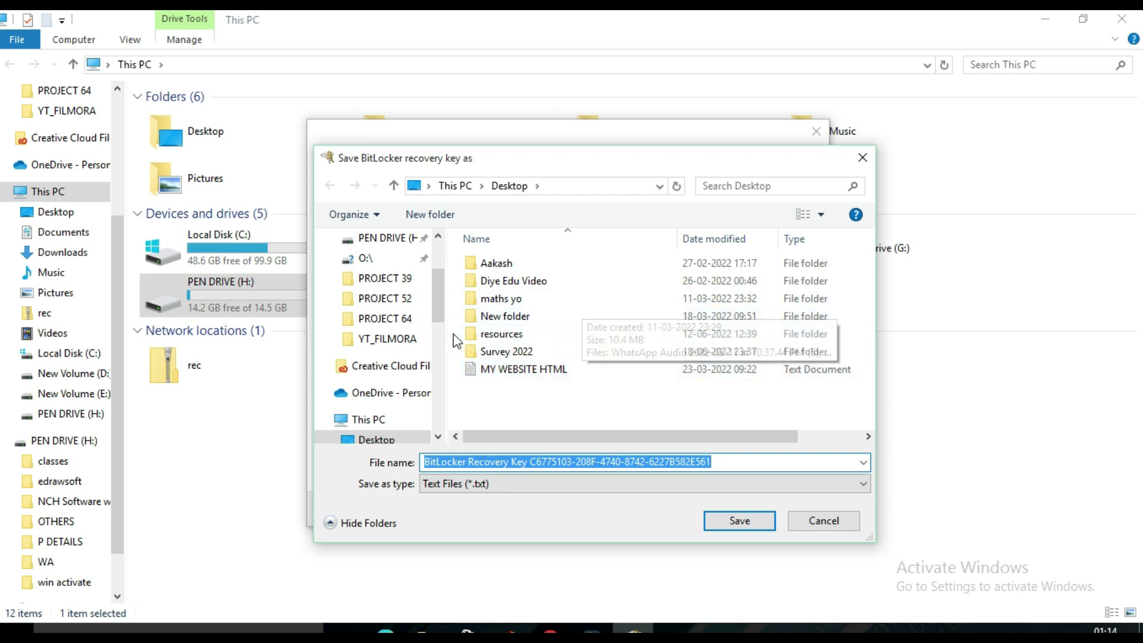
drag(434, 296, 435, 271)
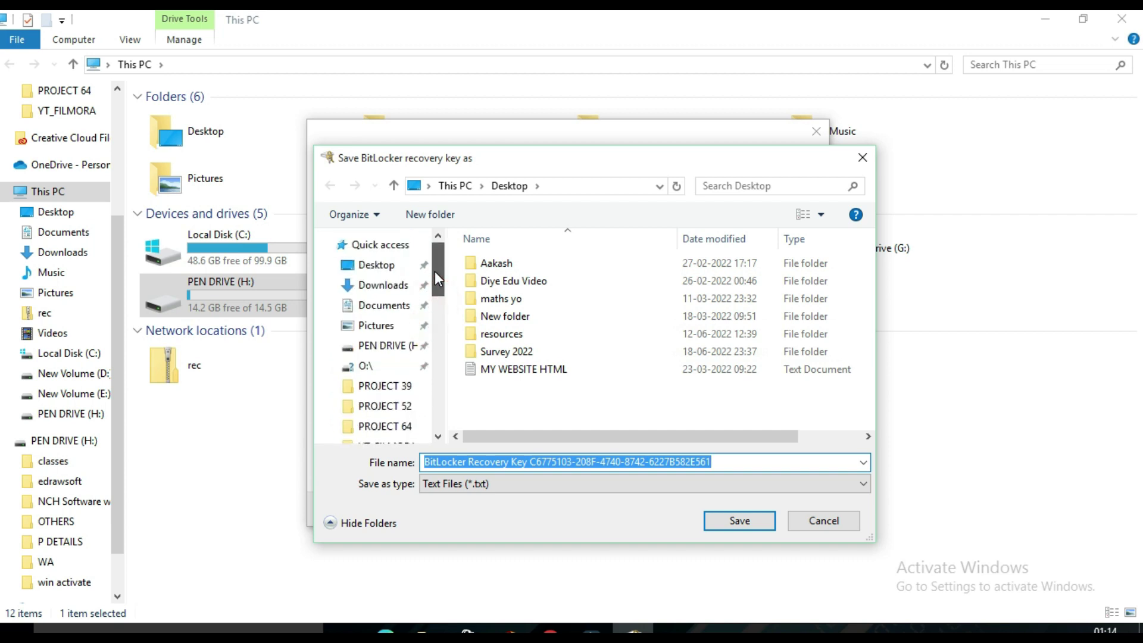
click(374, 268)
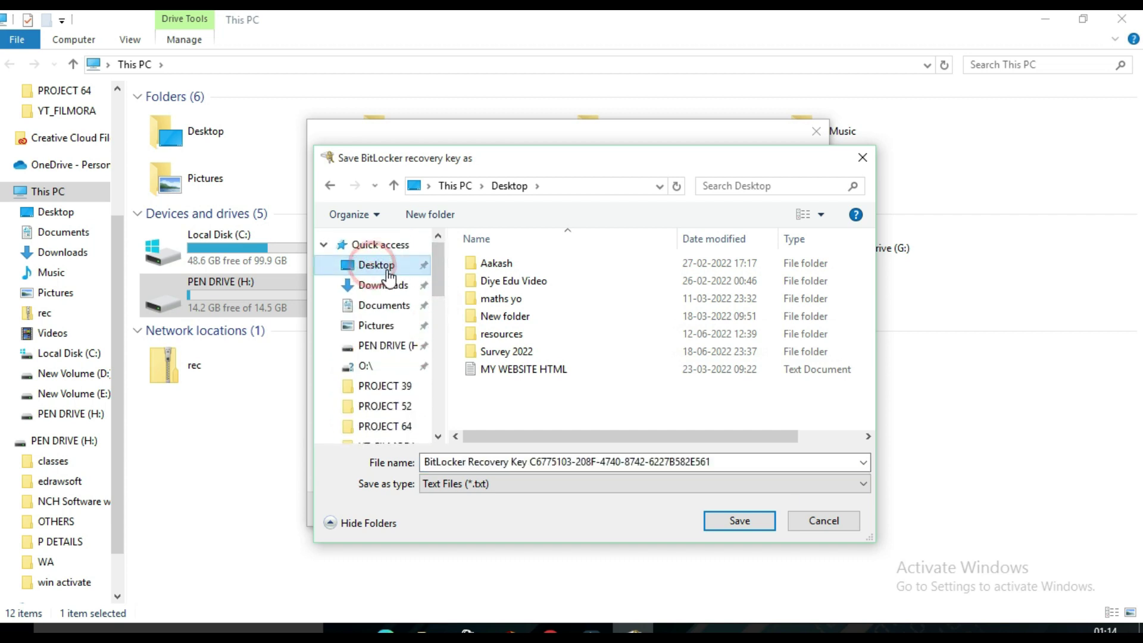
click(739, 519)
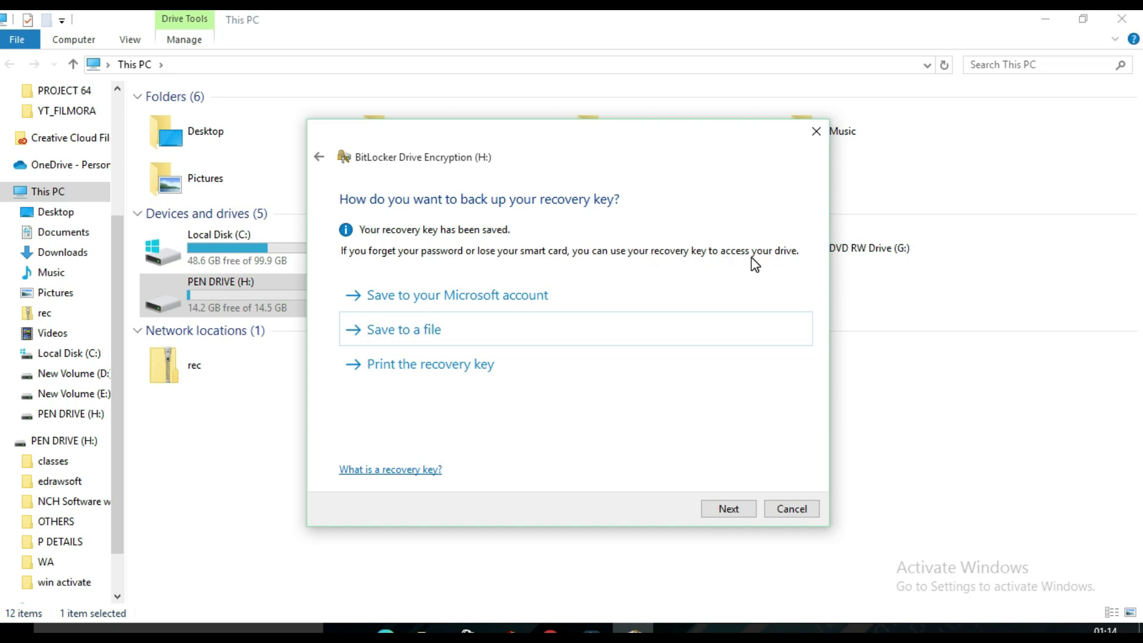
Choose 'Encrypt entire drive' and advance to the ready-to-encrypt confirmation
click(735, 508)
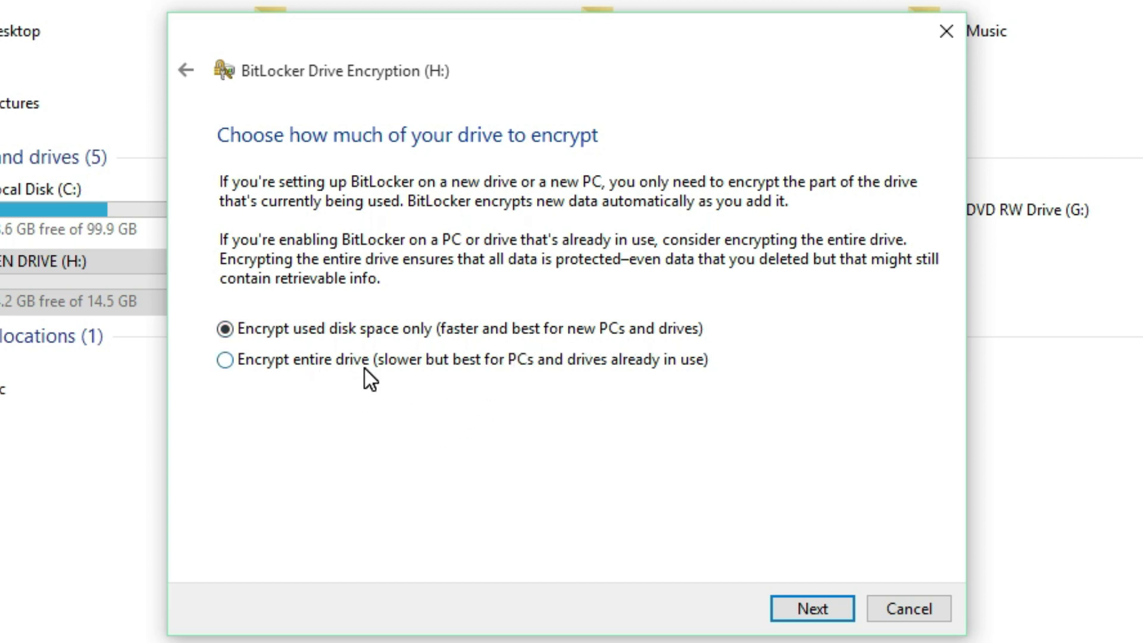
click(226, 364)
click(816, 608)
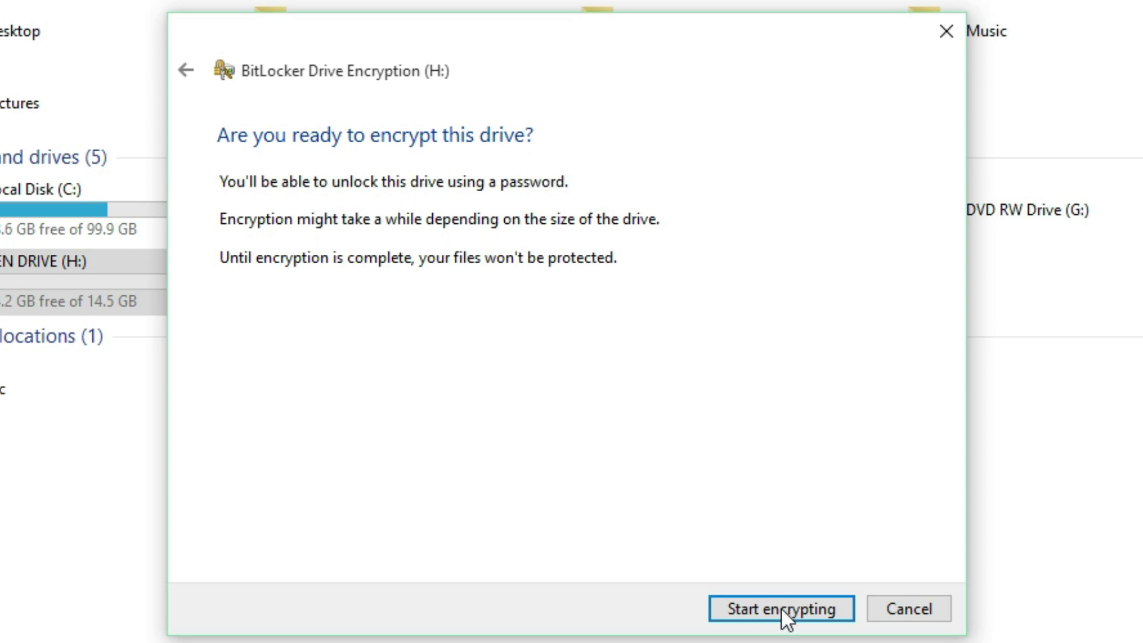
Start encrypting H: and, while it runs, select the recovery key file on the desktop
click(782, 609)
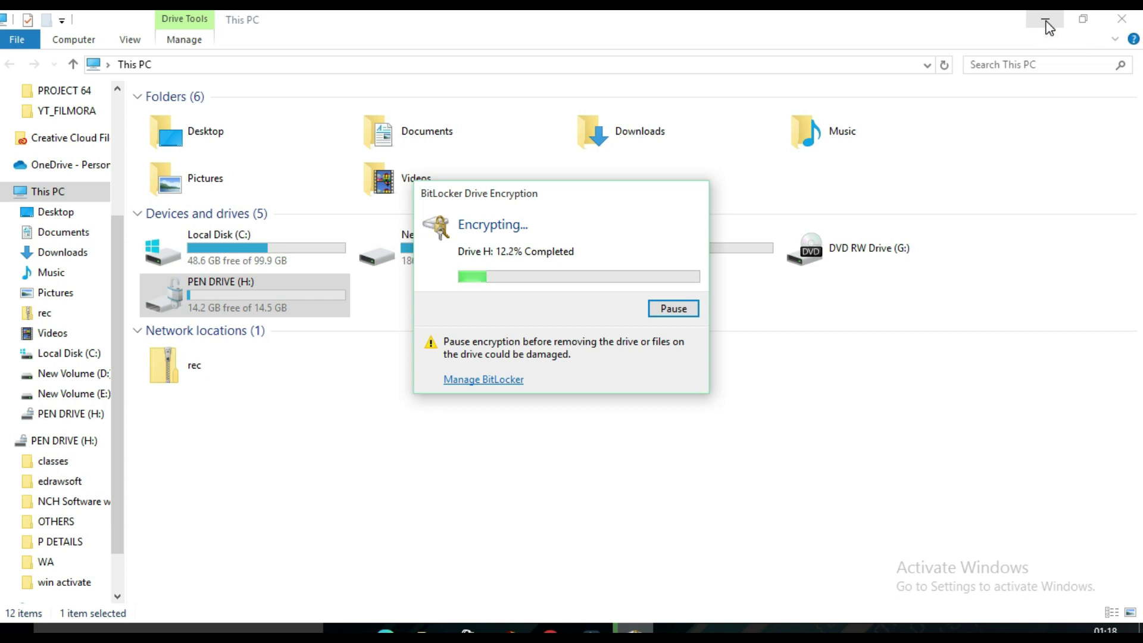
click(1047, 22)
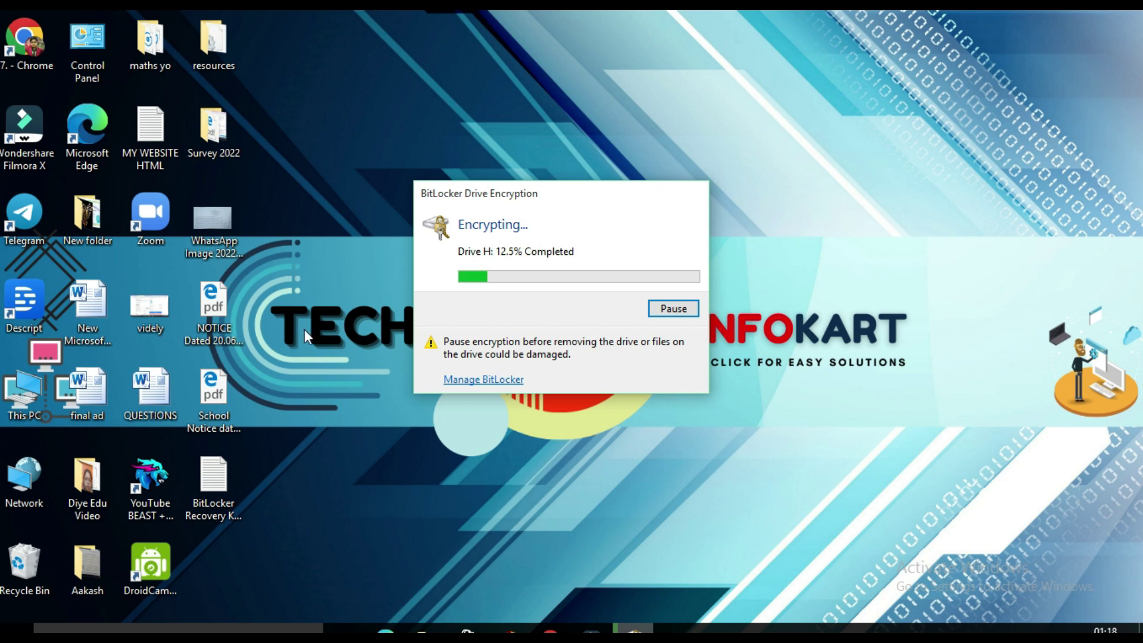
drag(273, 519, 195, 471)
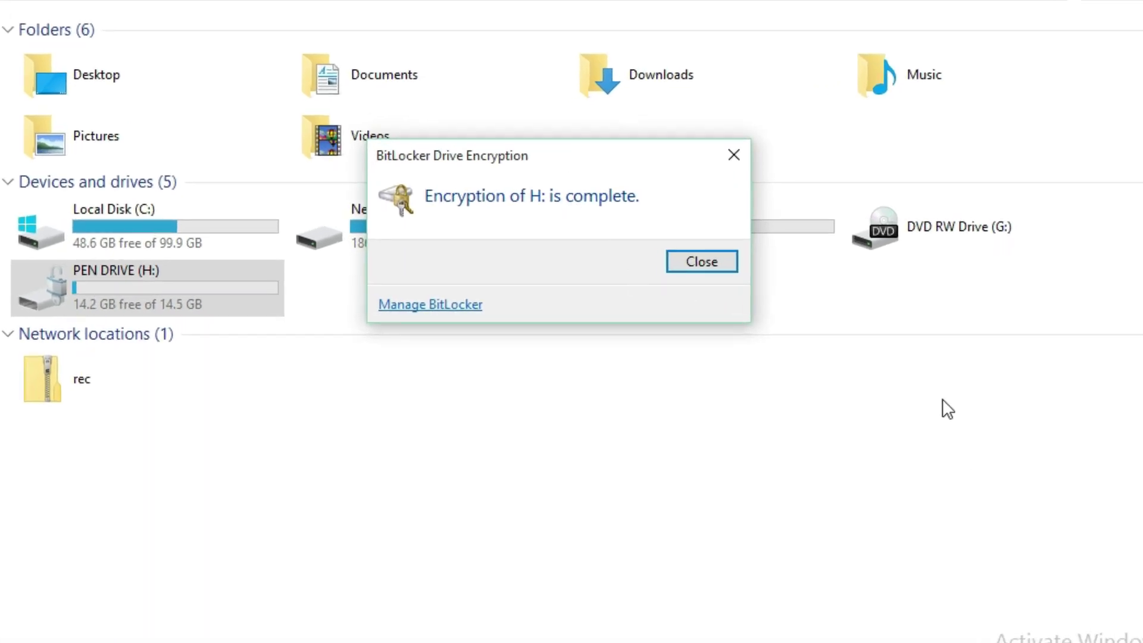
Close the completion notice and dismiss the 'Access is denied' error for locked drive H:
click(702, 262)
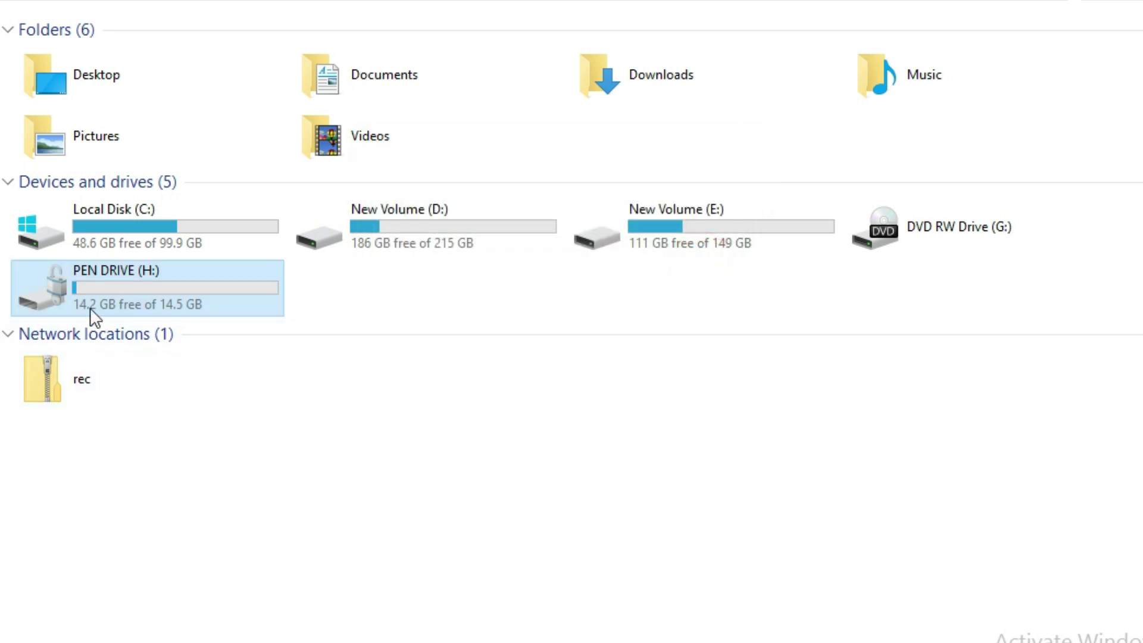
mouse_move(106, 287)
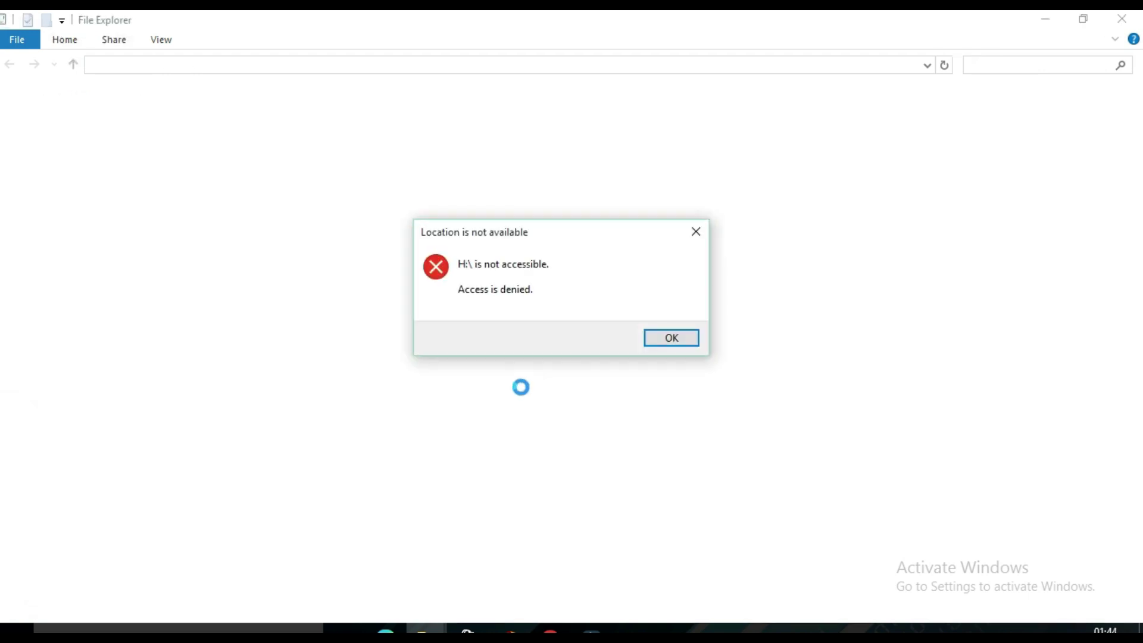
click(672, 338)
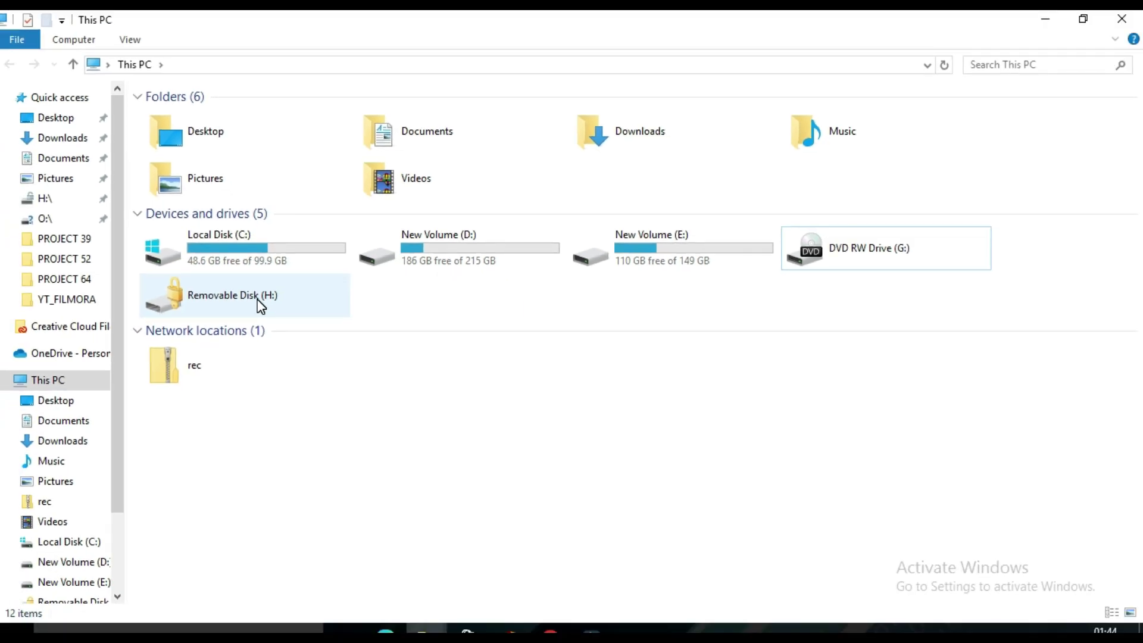
Unlock Removable Disk (H:) by entering its BitLocker password
double_click(260, 298)
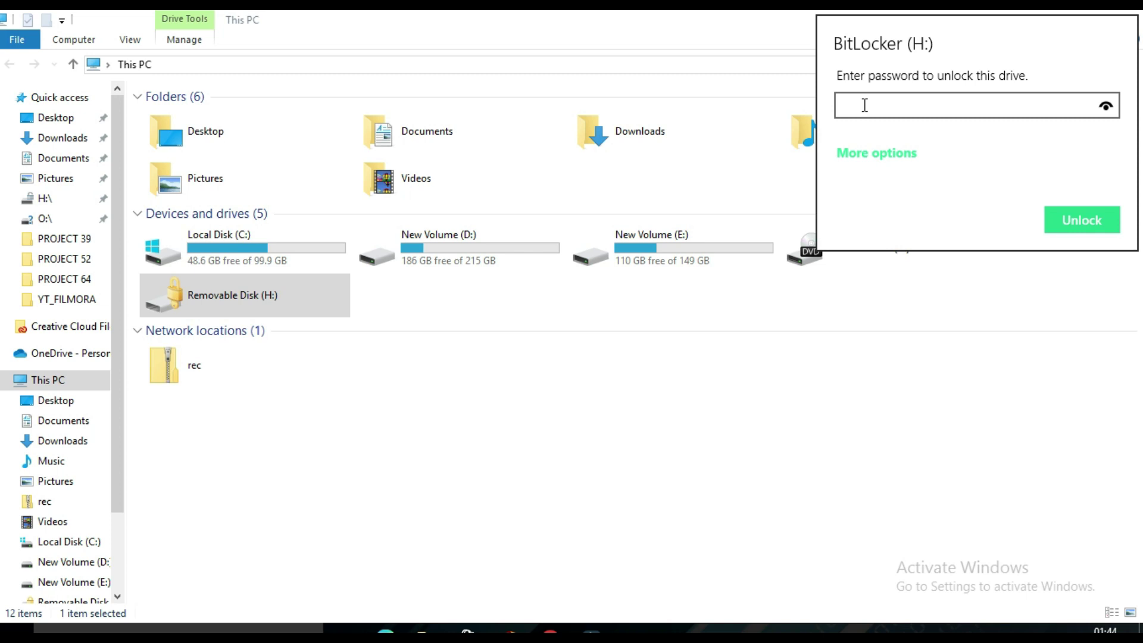
text(•••••••••••)
click(1056, 227)
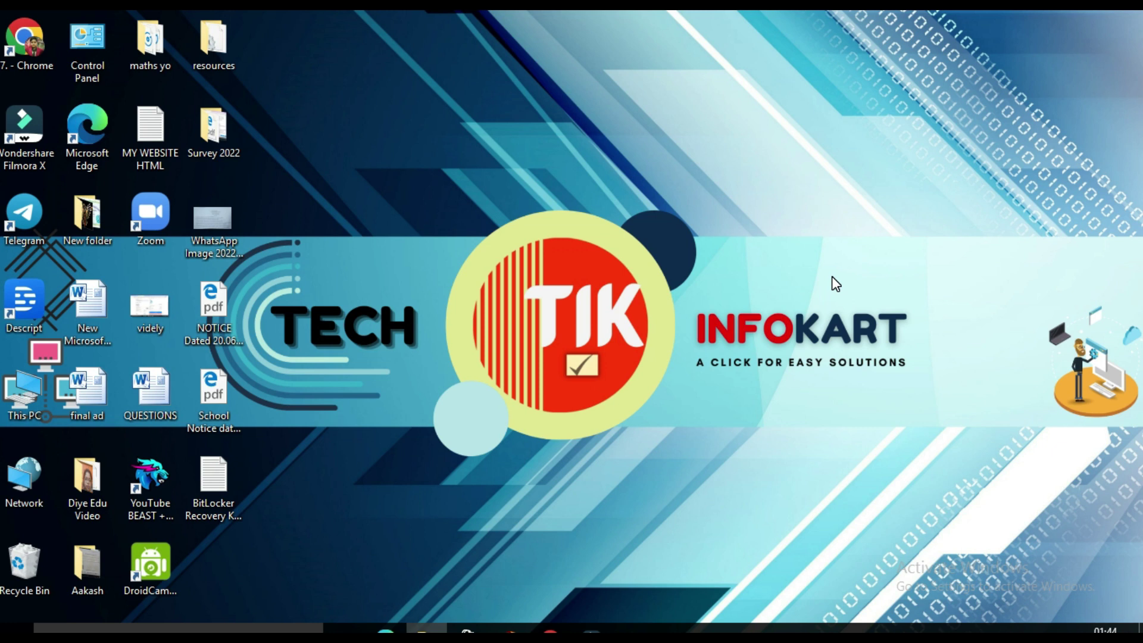
double_click(33, 395)
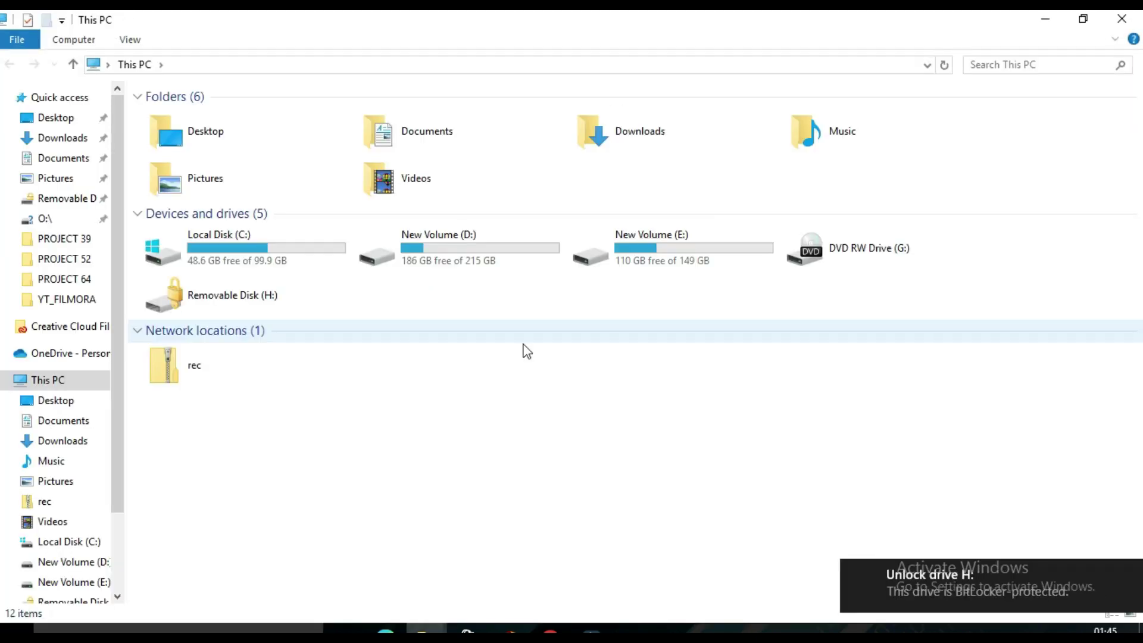
double_click(243, 301)
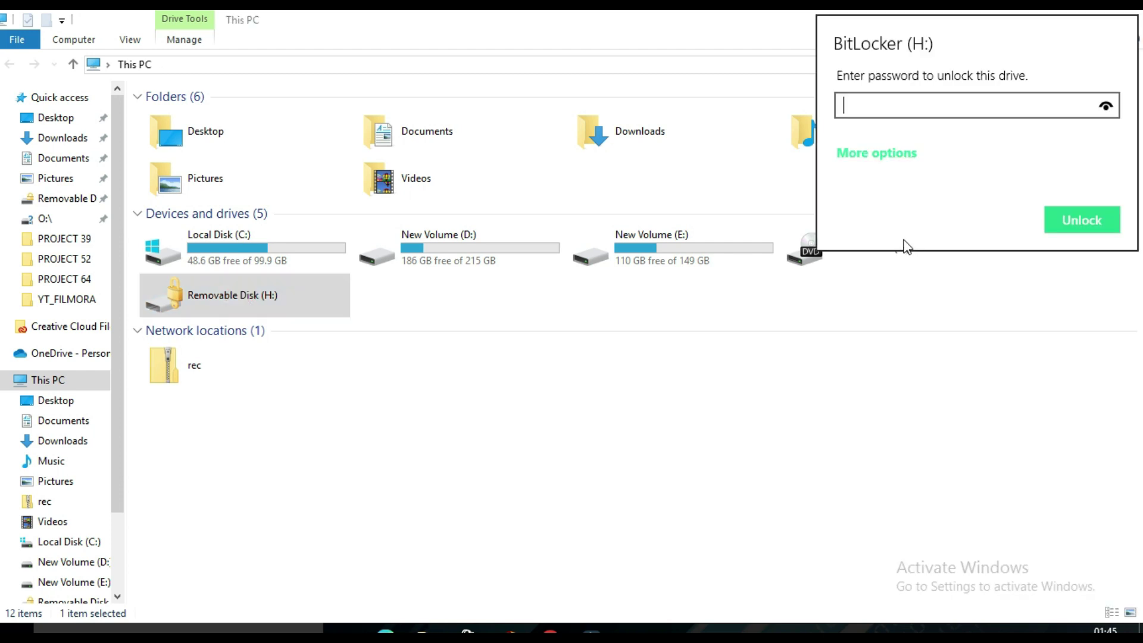
click(885, 155)
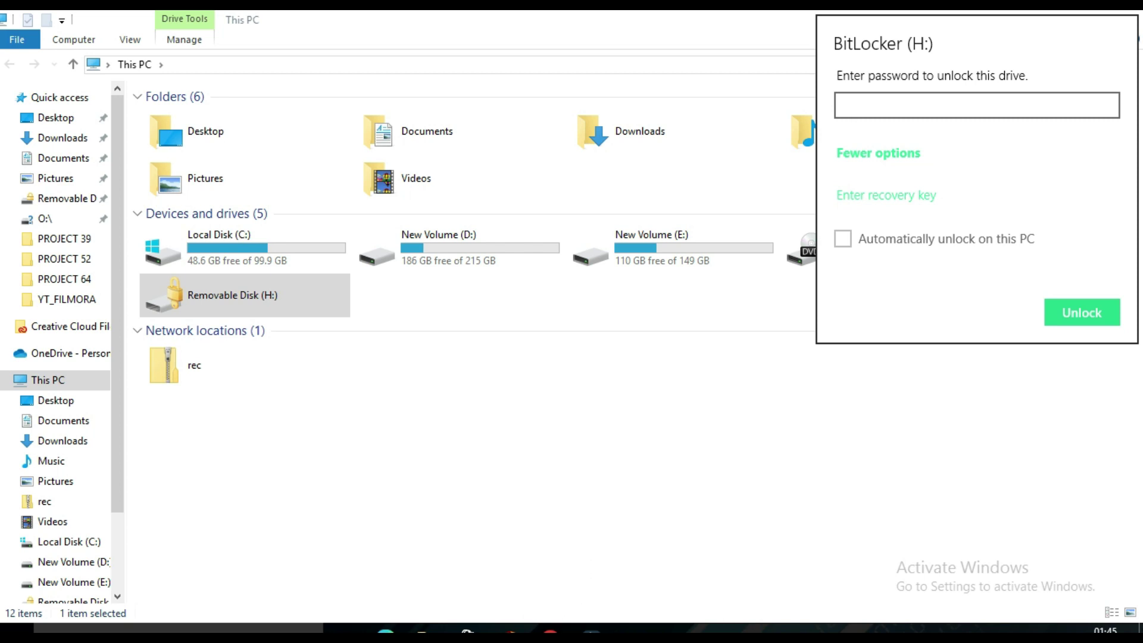
key(Escape)
key(super+d)
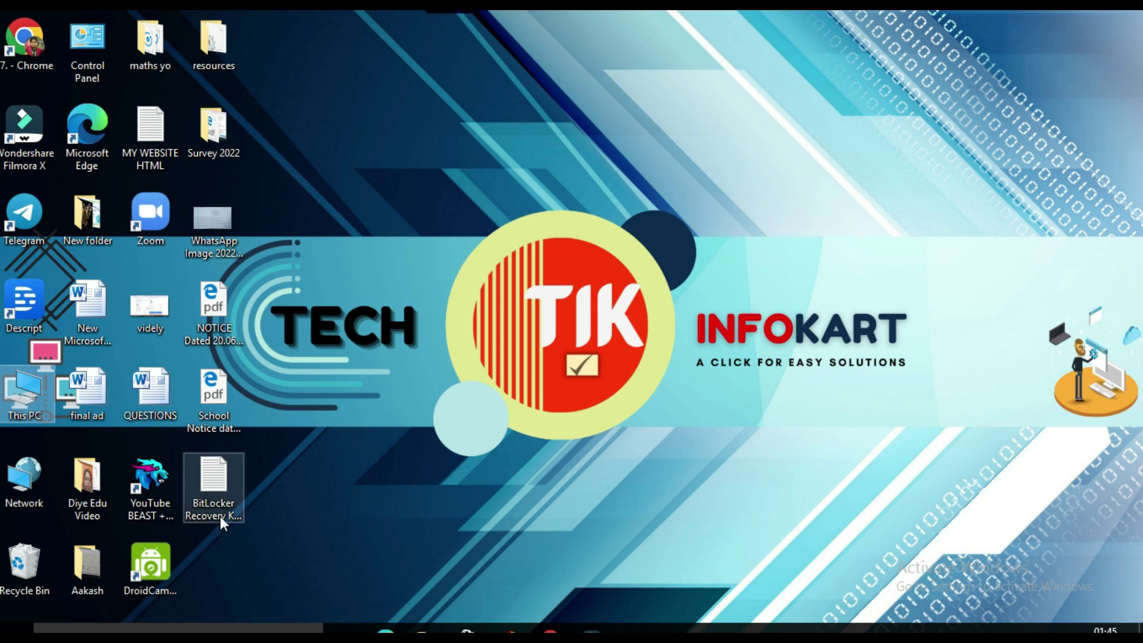
Open the BitLocker Recovery Key file in Notepad and copy the full recovery key
double_click(215, 487)
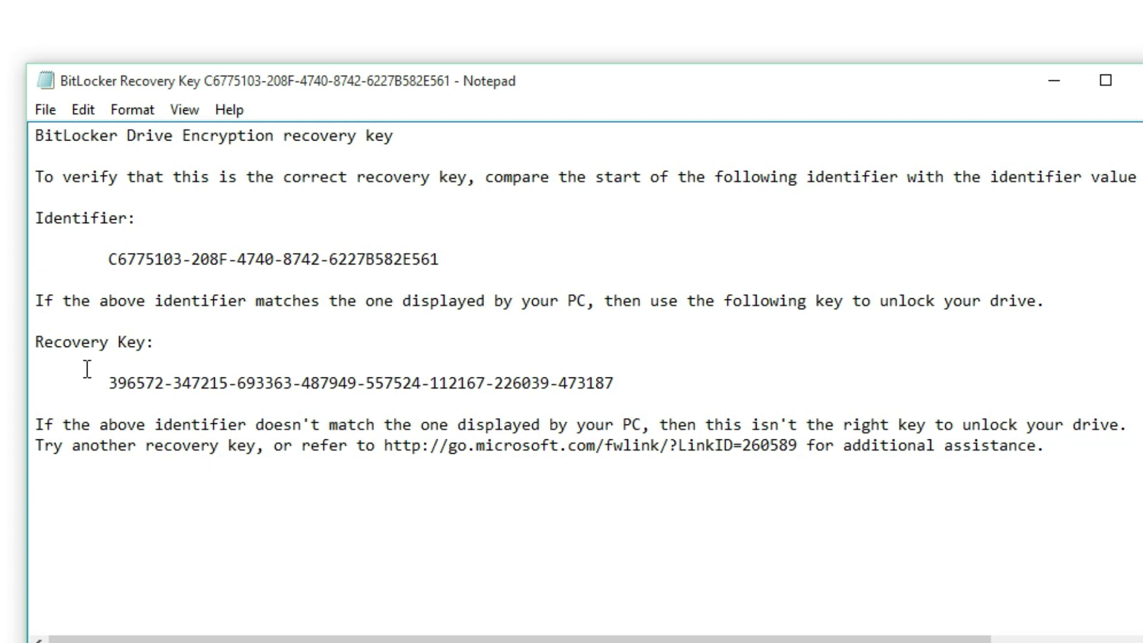
double_click(619, 382)
drag(518, 384, 108, 383)
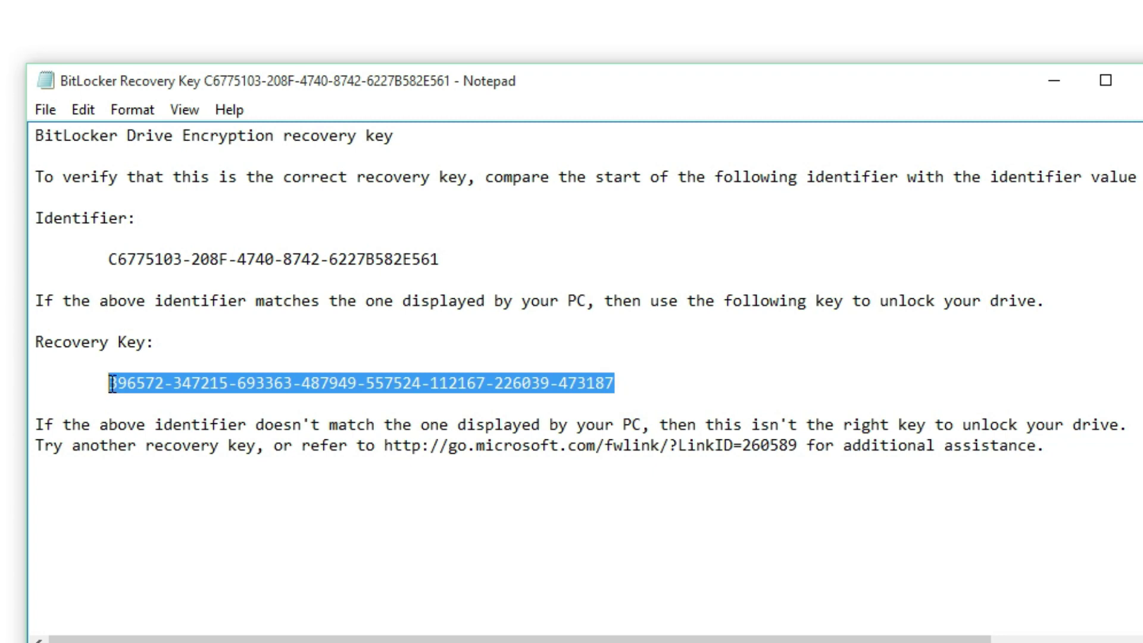
right_click(236, 384)
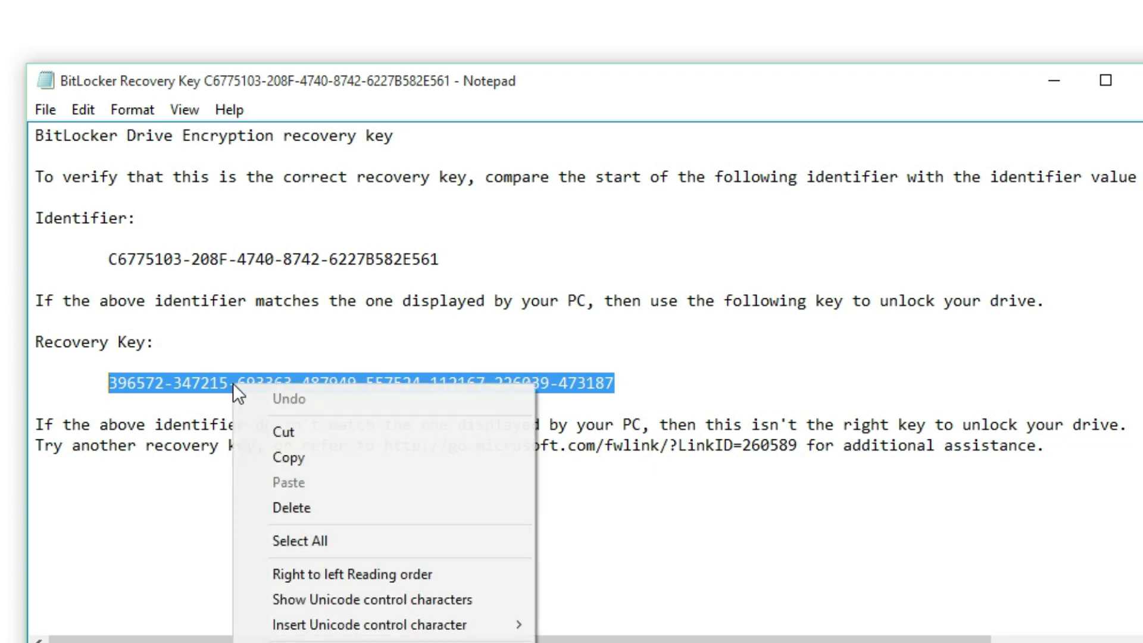
click(306, 452)
Minimize Notepad, dismiss the H: not accessible error, and open This PC maximized
click(1027, 94)
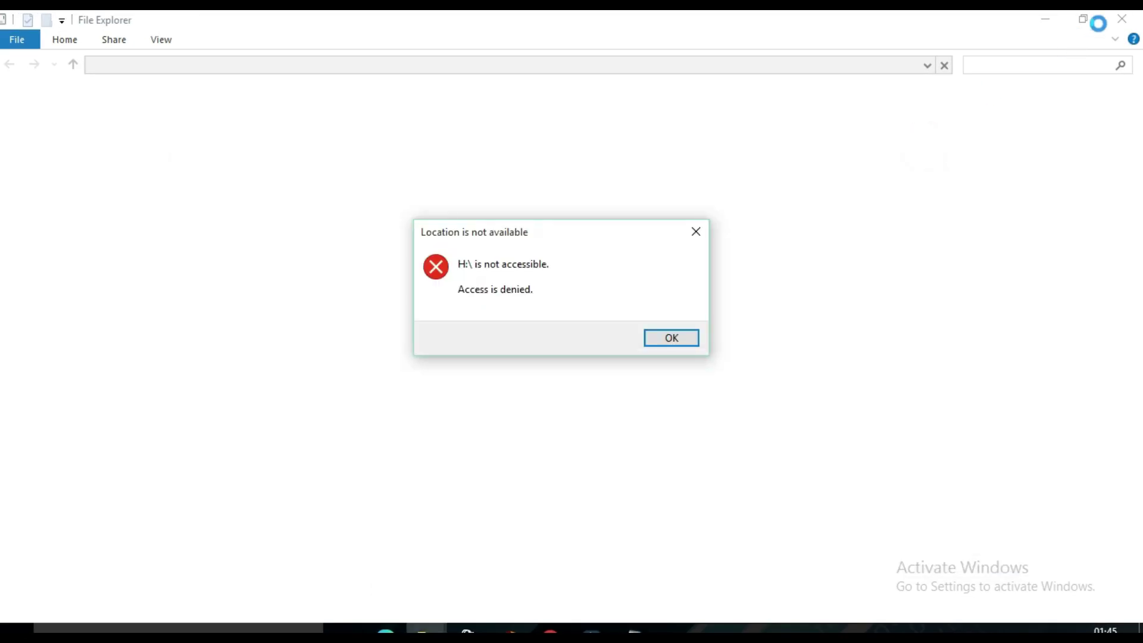
click(664, 335)
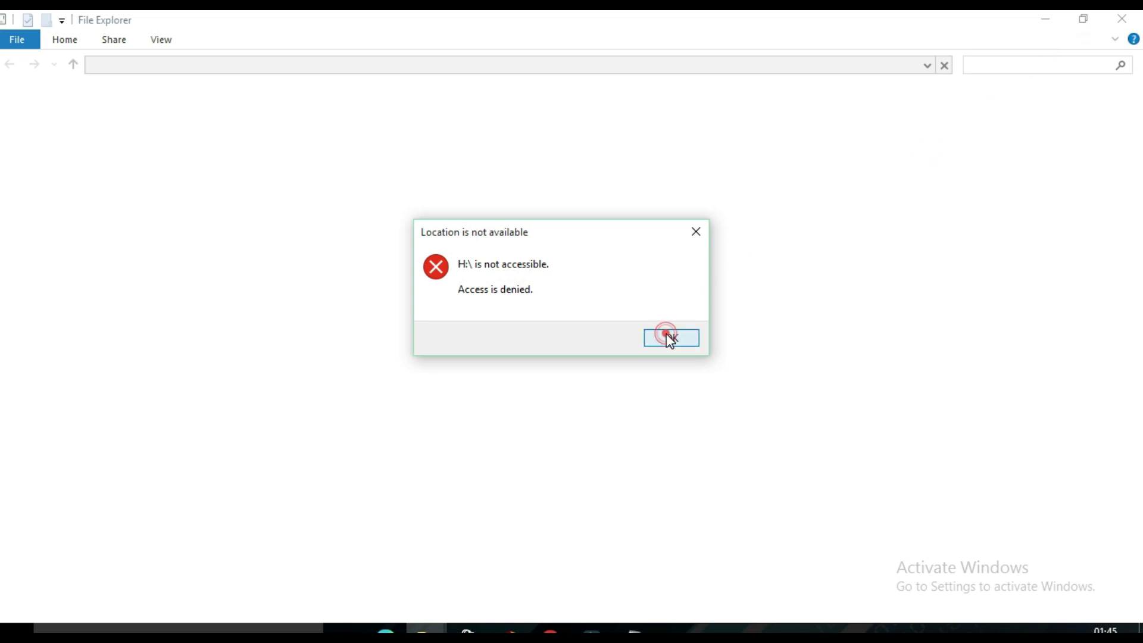
double_click(16, 381)
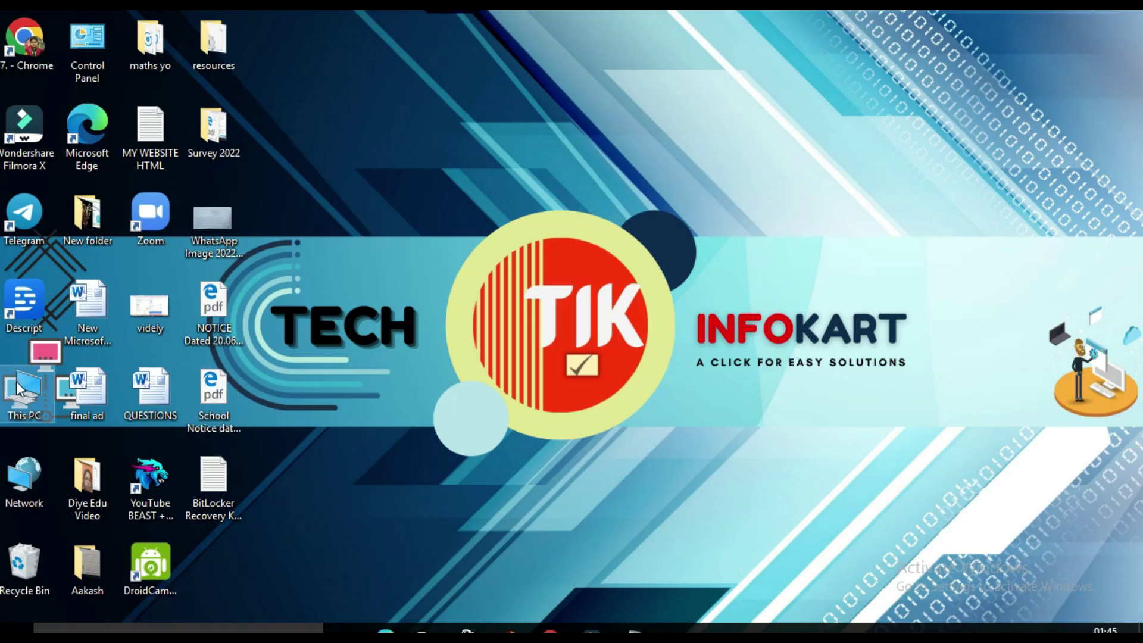
click(897, 241)
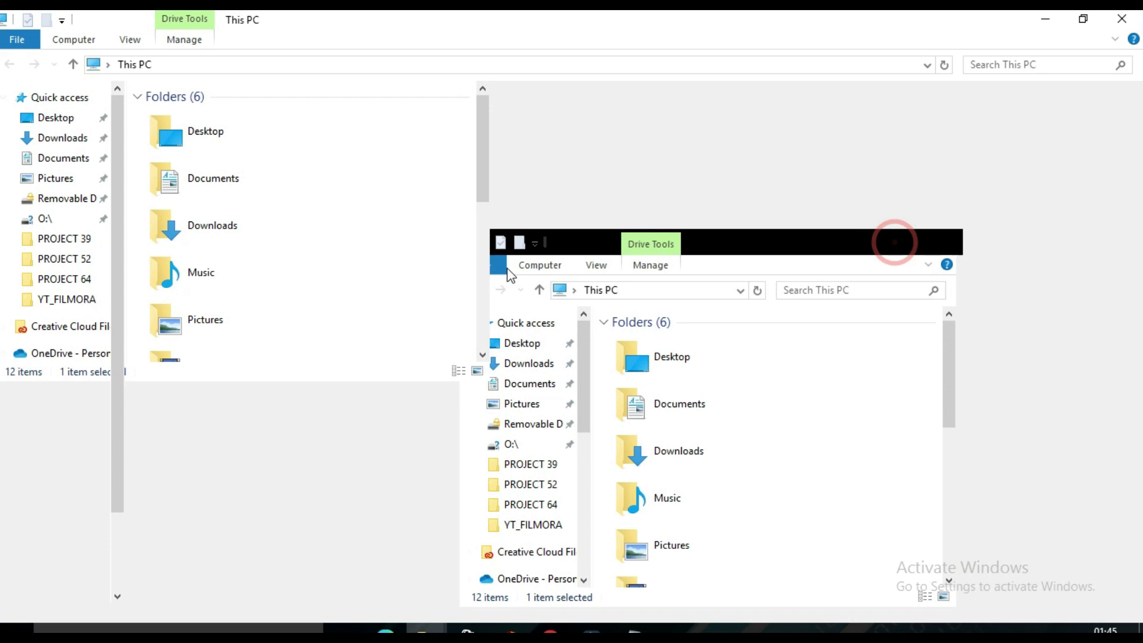
Unlock drive H: by pasting the copied recovery key into its BitLocker prompt
double_click(255, 302)
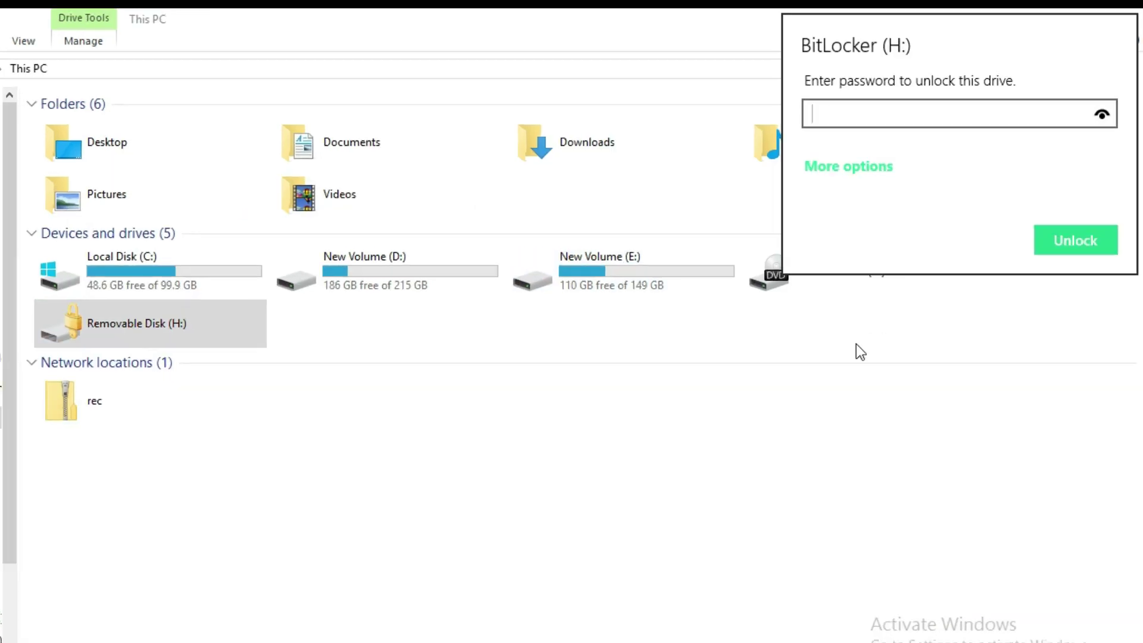
click(865, 169)
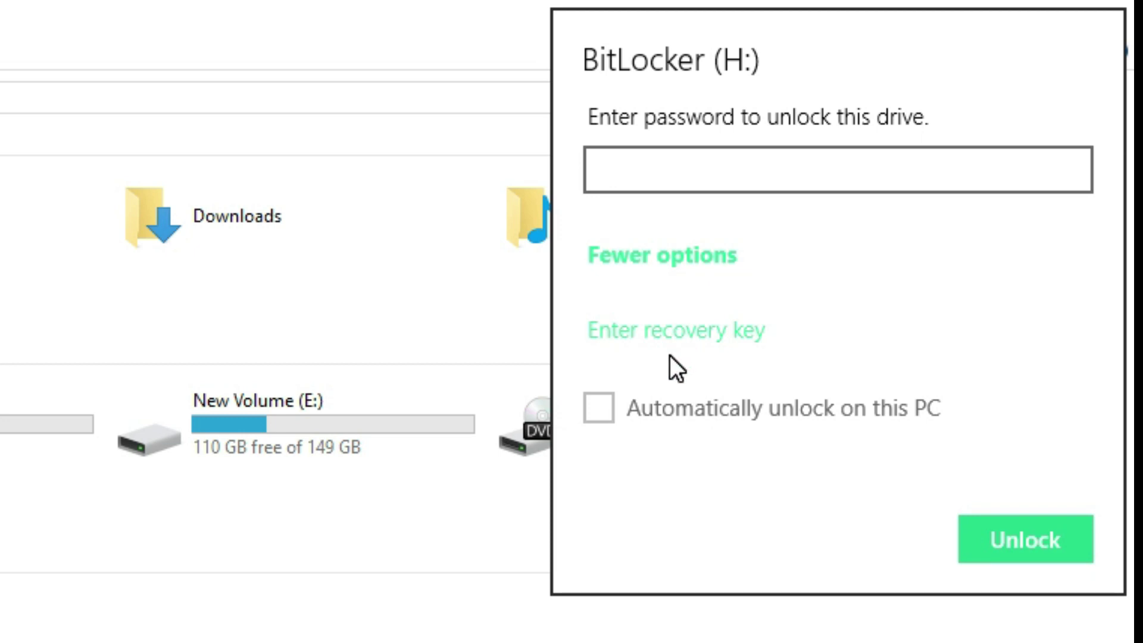
click(676, 330)
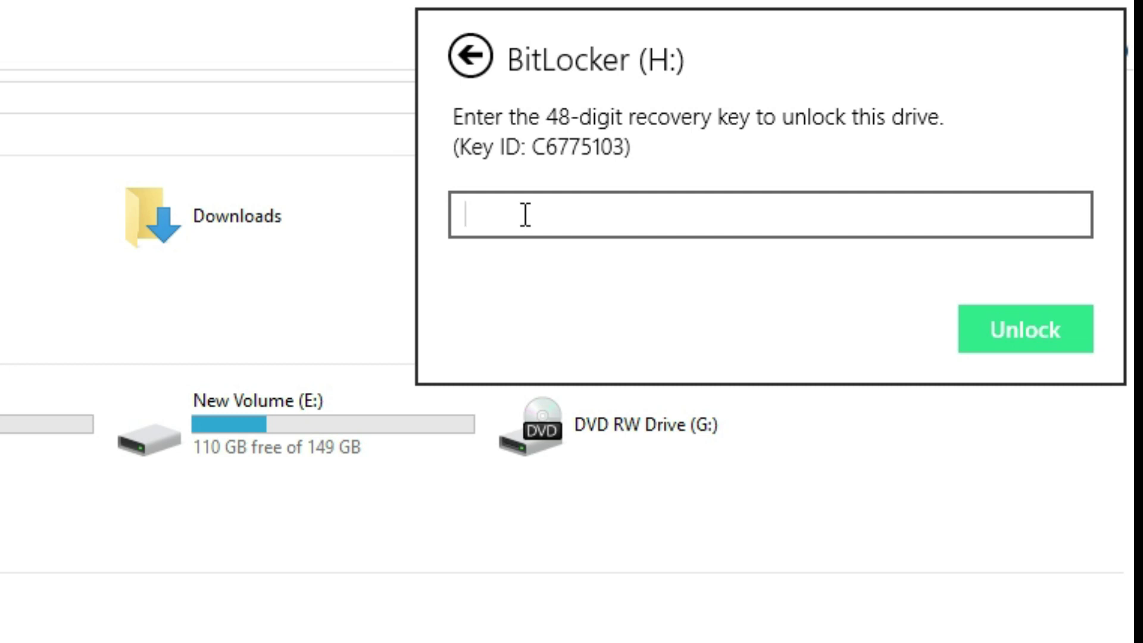
key(ctrl+v)
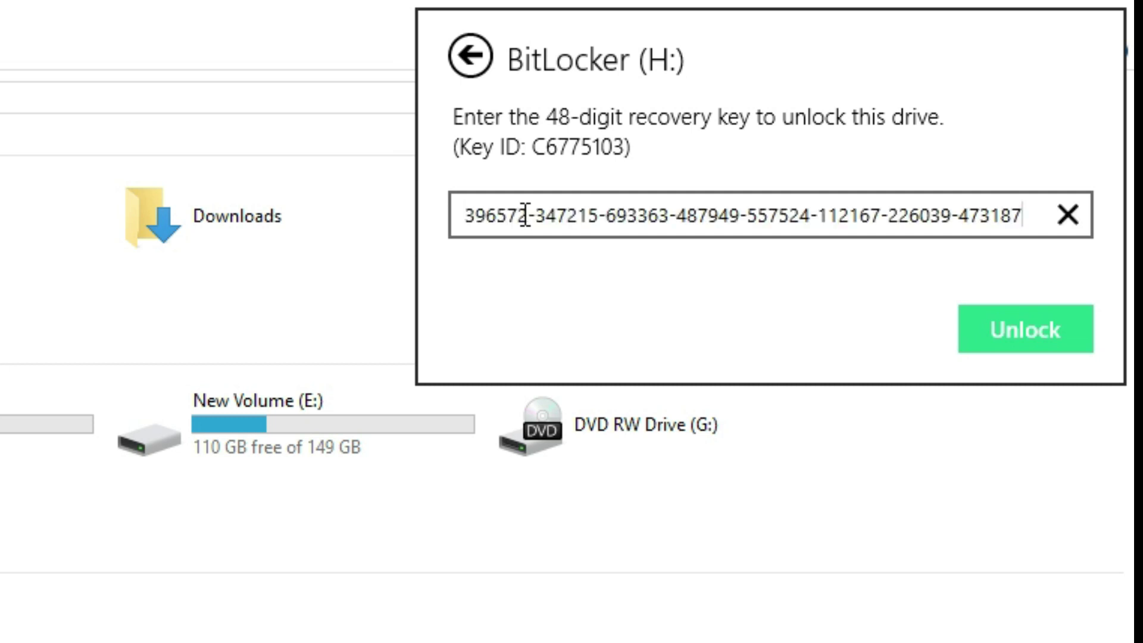
click(1024, 325)
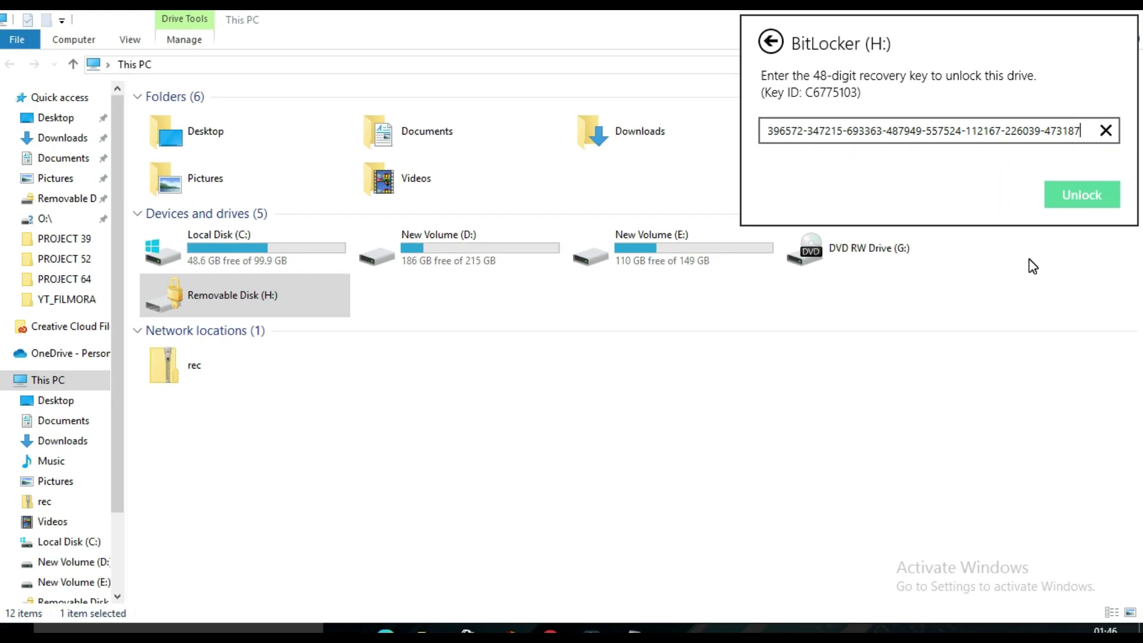
key(Return)
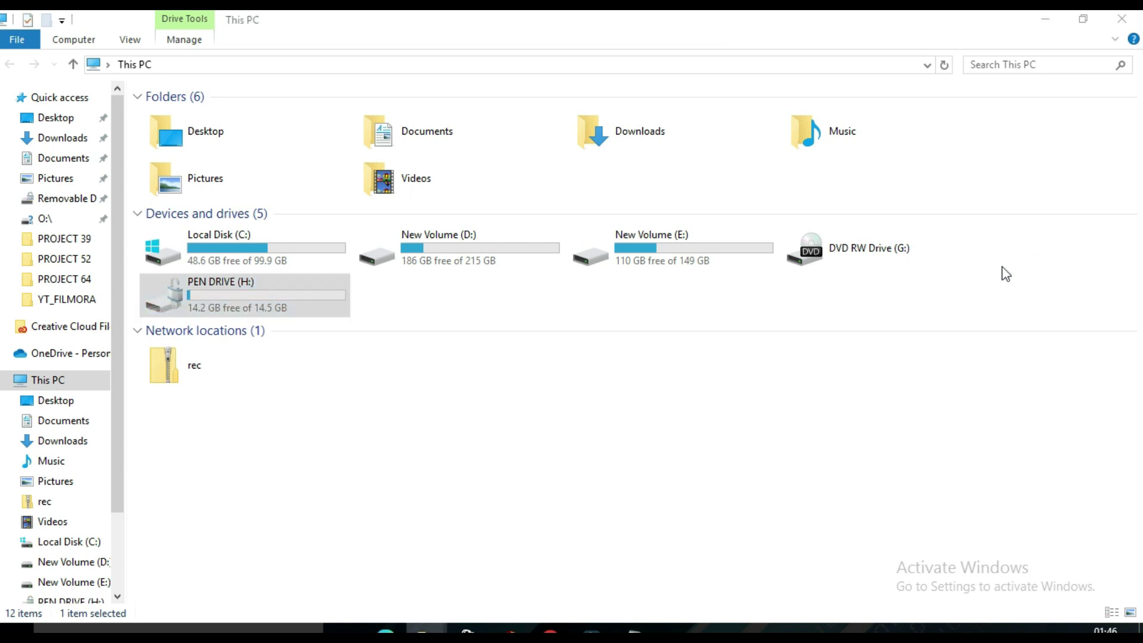
drag(753, 443, 306, 94)
click(848, 291)
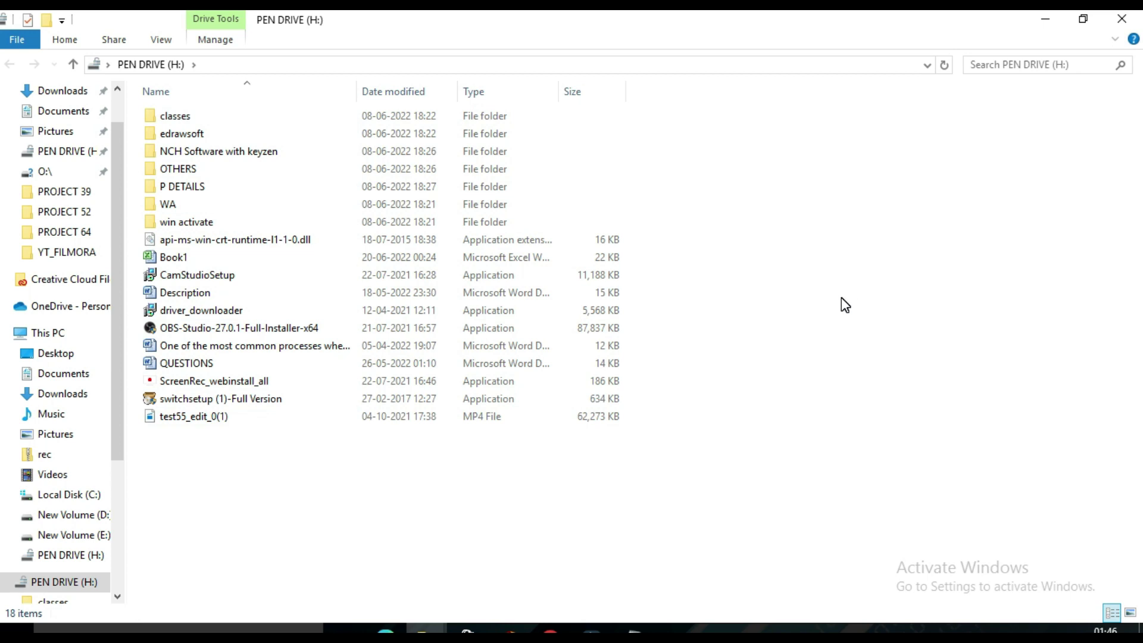
key(alt+Left)
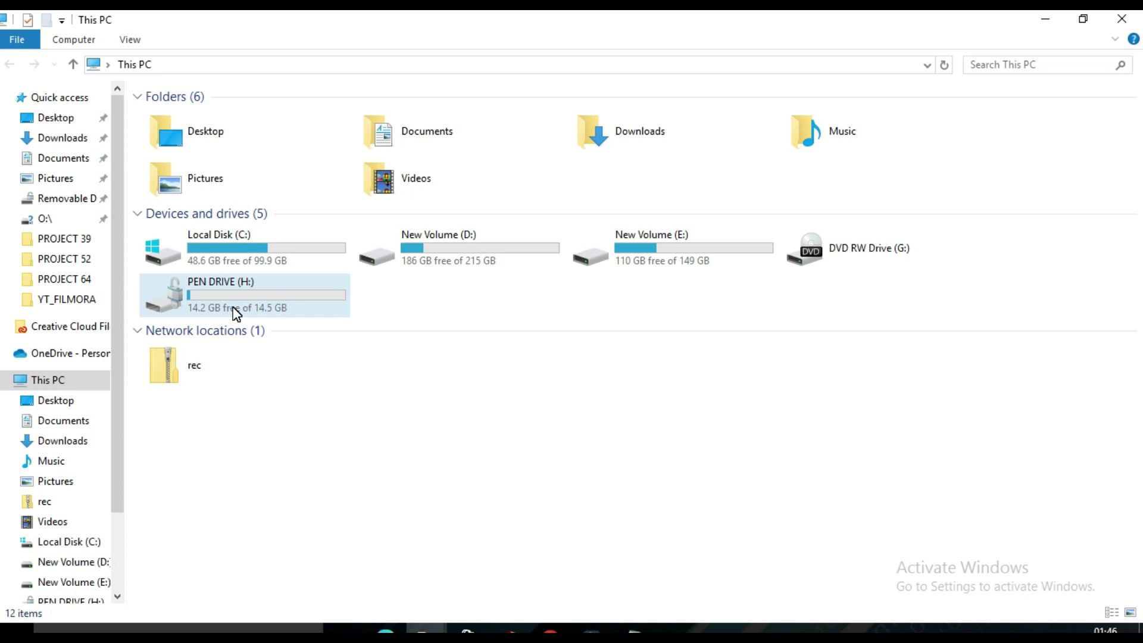